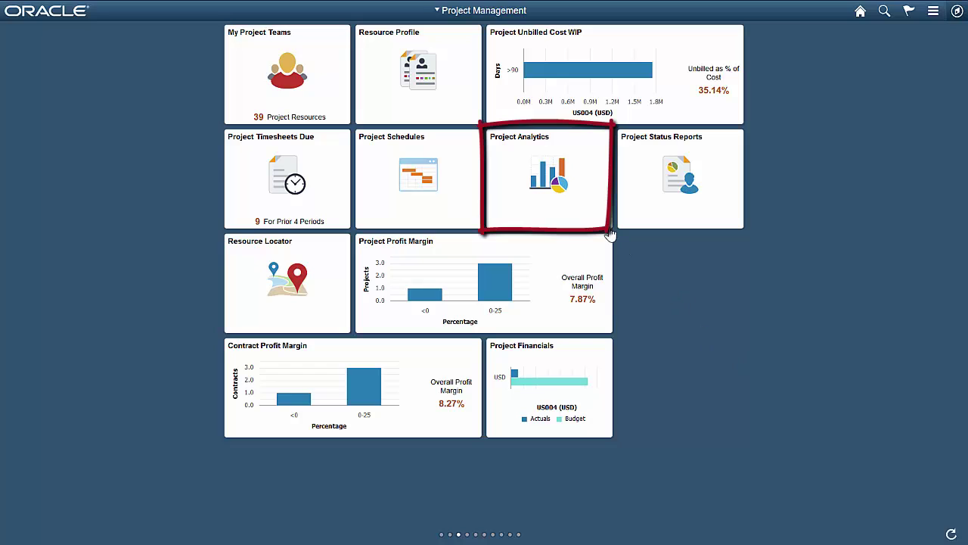
Open Project Analytics and filter the project list to PROJECT_ALPHA in business unit US004
click(562, 182)
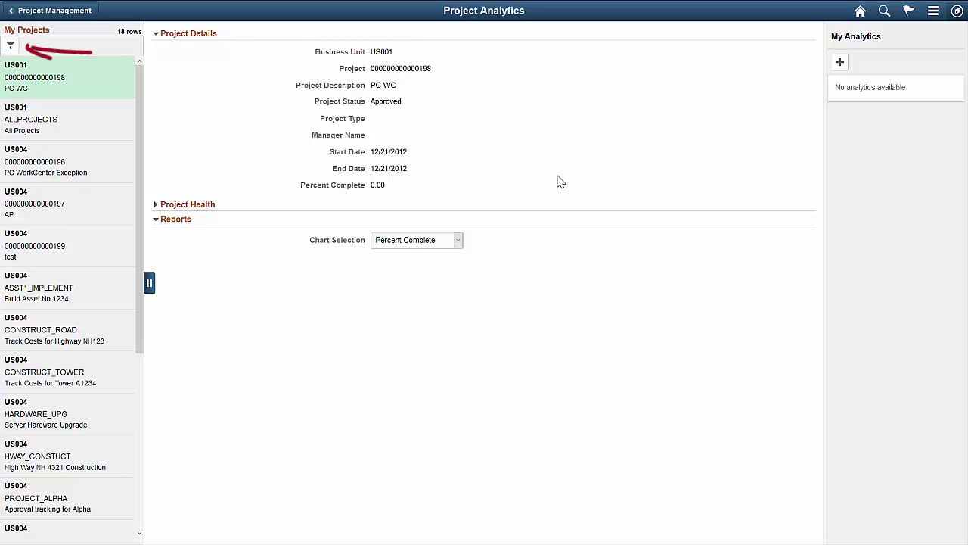
click(12, 48)
click(497, 242)
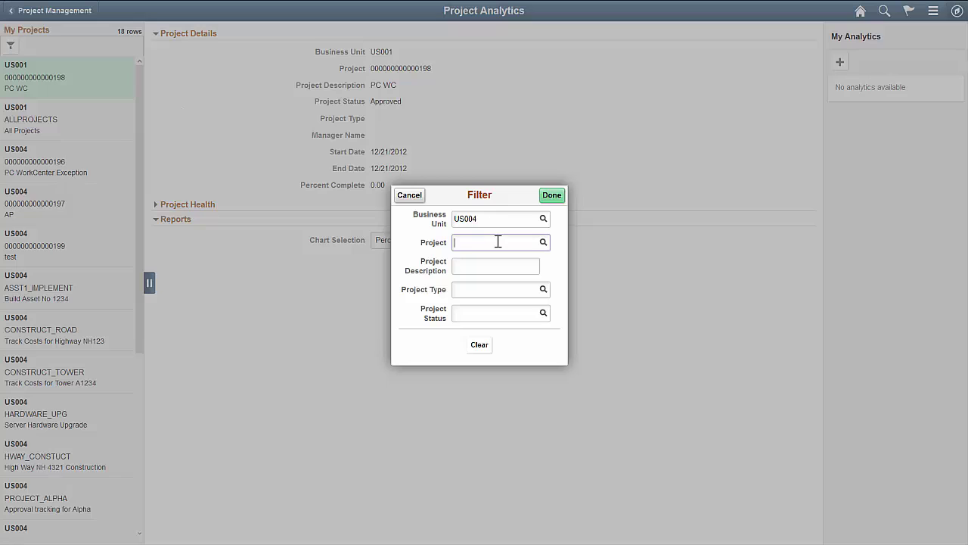
text(Project_Alph)
click(467, 283)
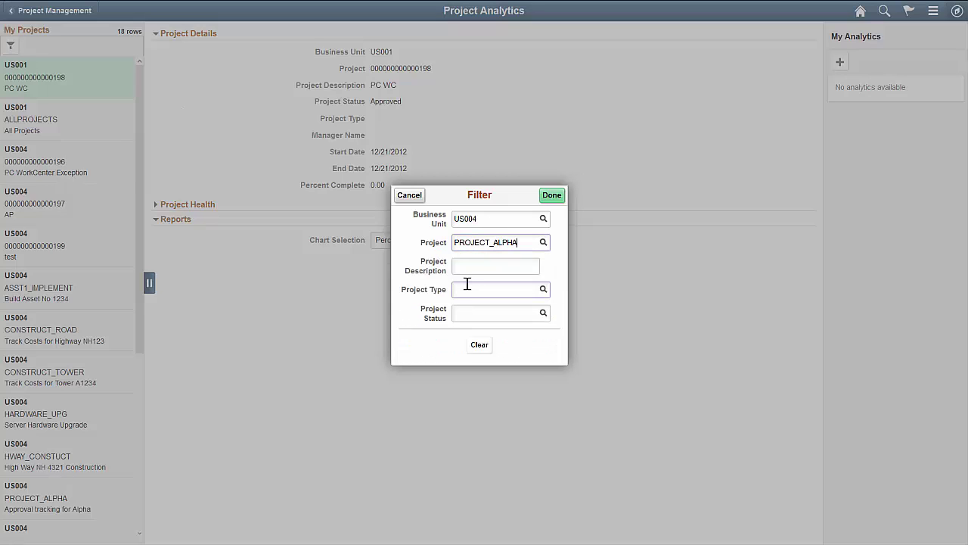
click(552, 197)
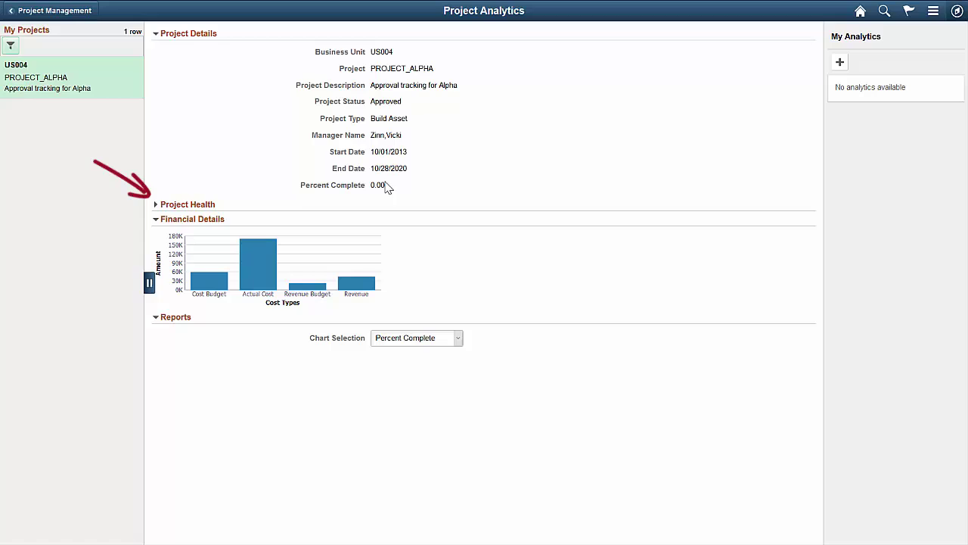
Expand the project health details and set the report chart to Earned Value Projection
click(154, 208)
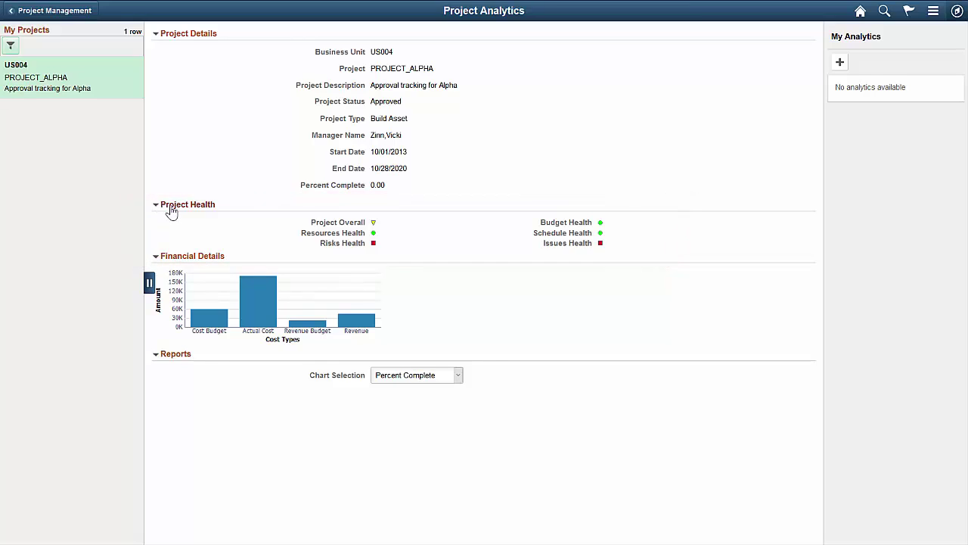
click(458, 376)
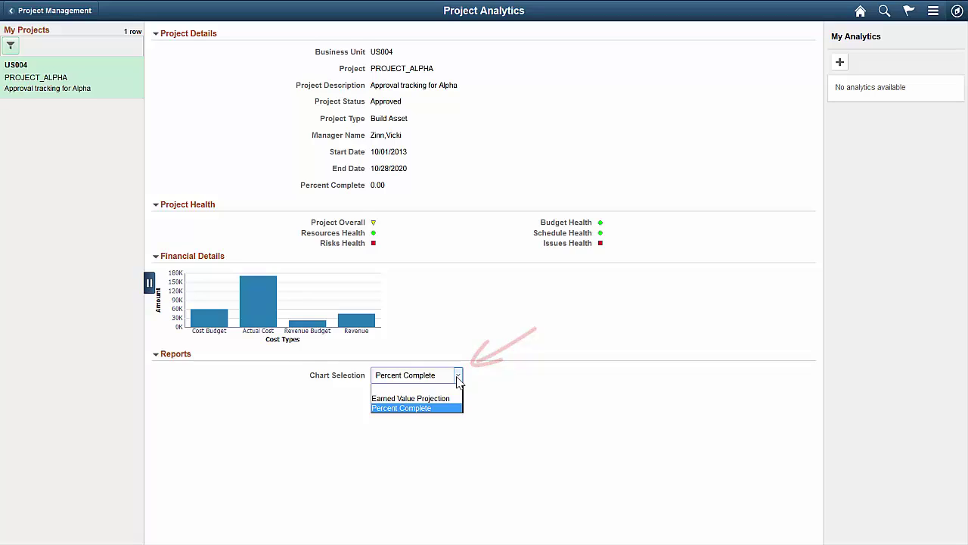
click(412, 399)
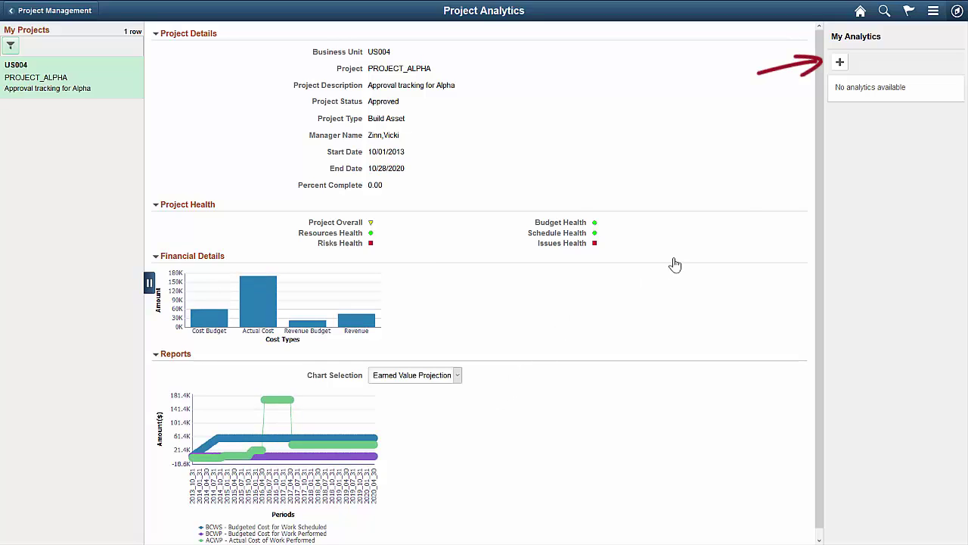
Start a new analytics named "Budget Vs Actual" and set its kind to Budget Vs Actual
click(839, 63)
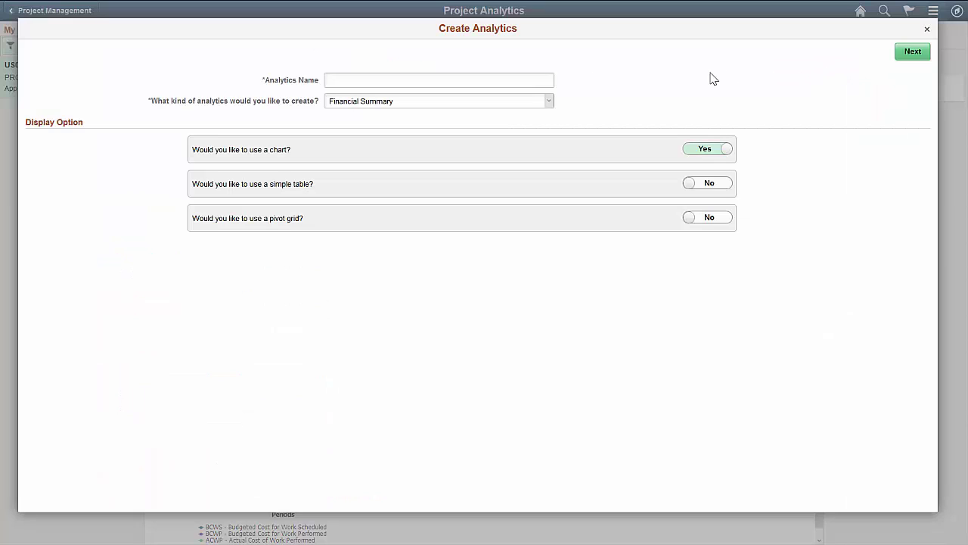
click(462, 79)
text(Bu)
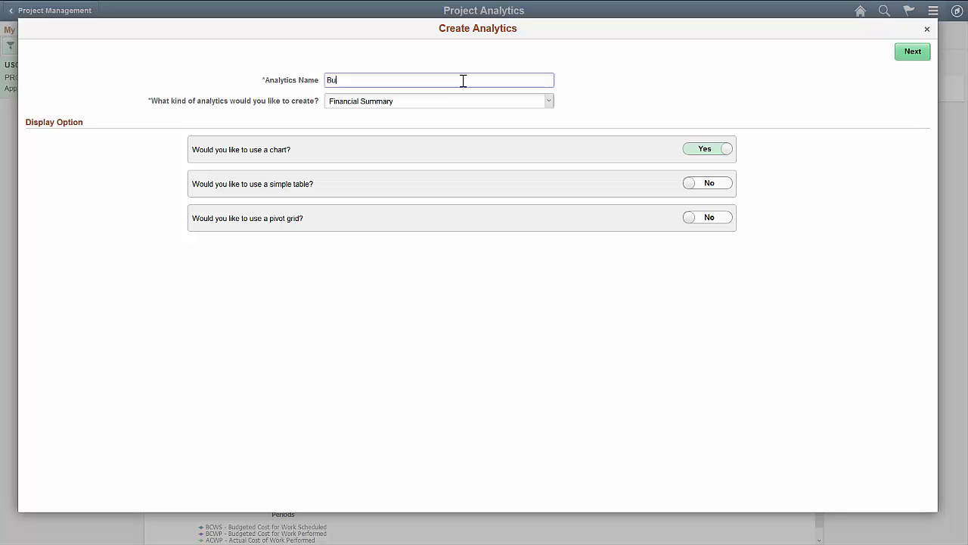
text(dget Vs Actual)
click(550, 101)
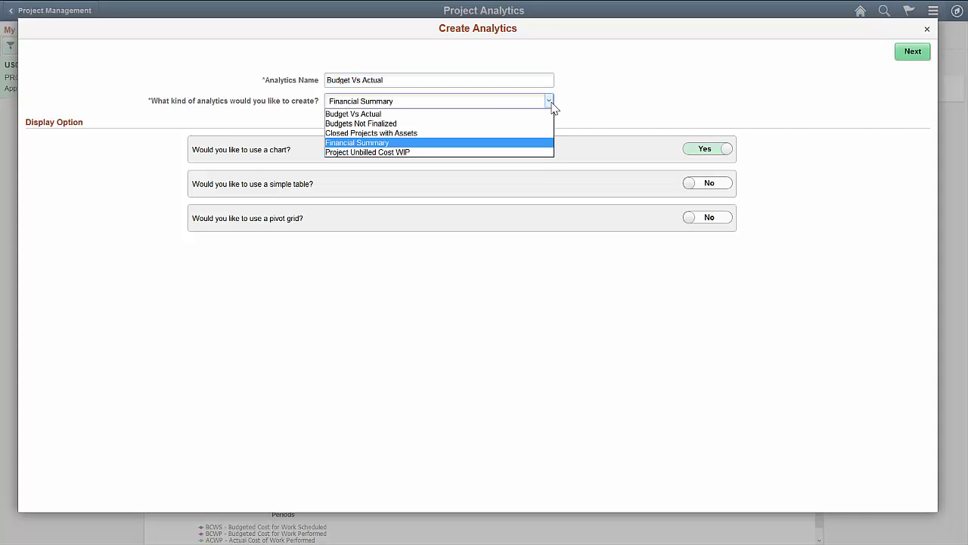
click(545, 116)
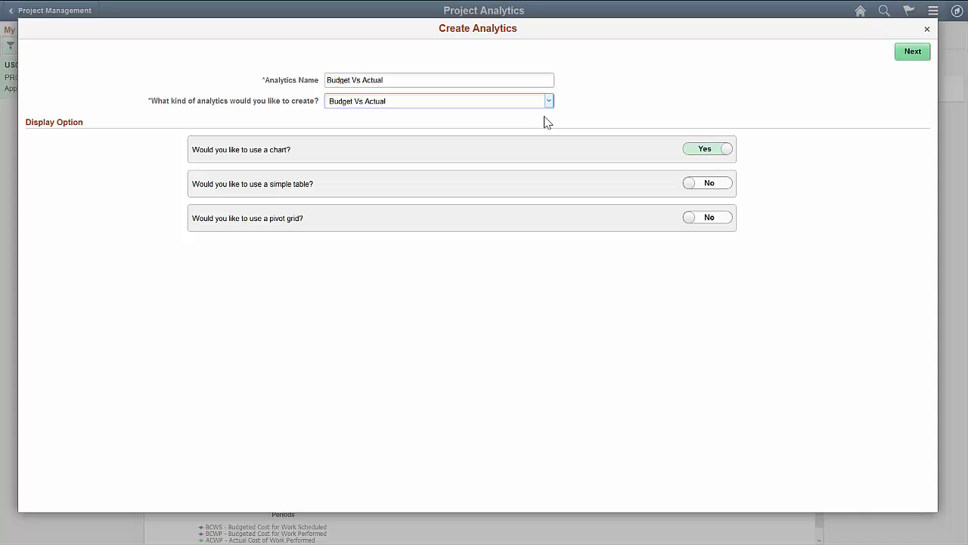
Include a simple table alongside the chart and accept the default field selection
click(704, 185)
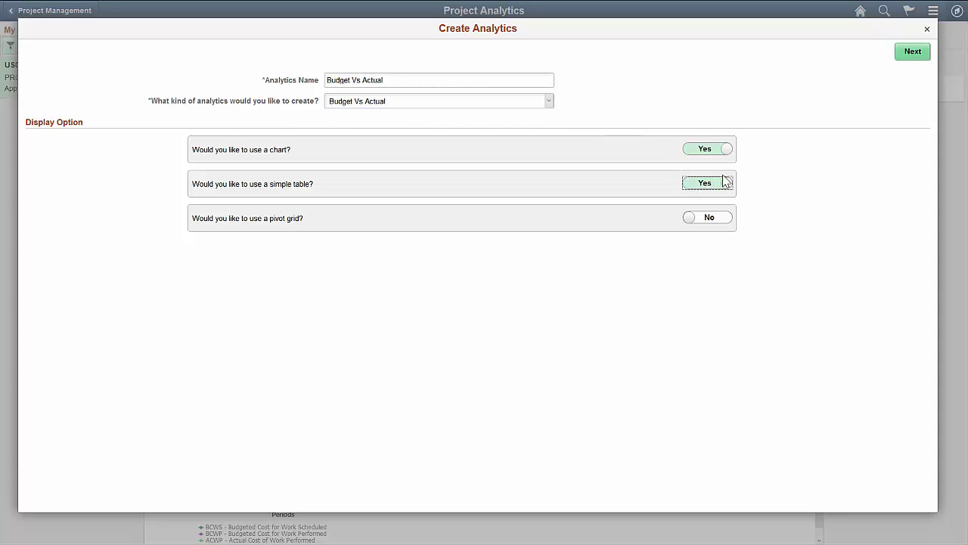
click(911, 60)
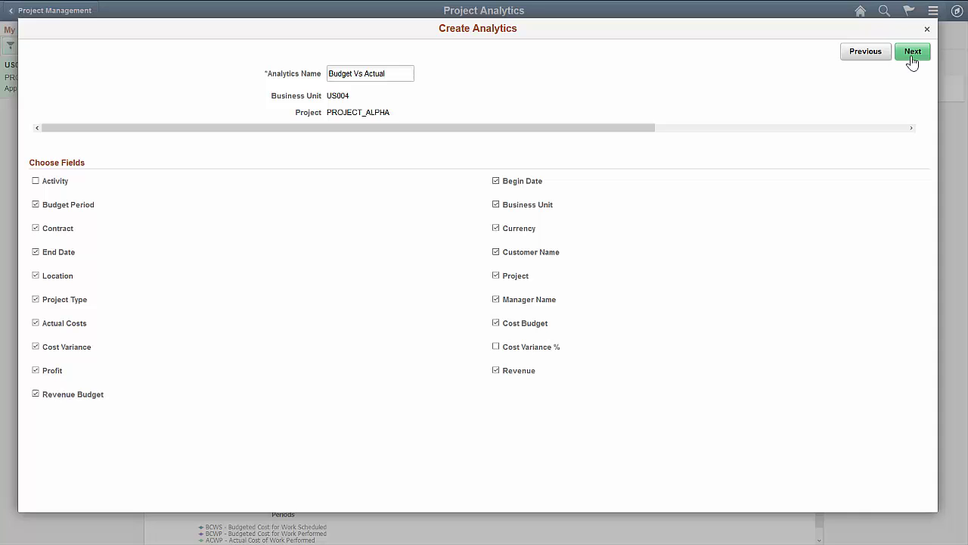
click(912, 54)
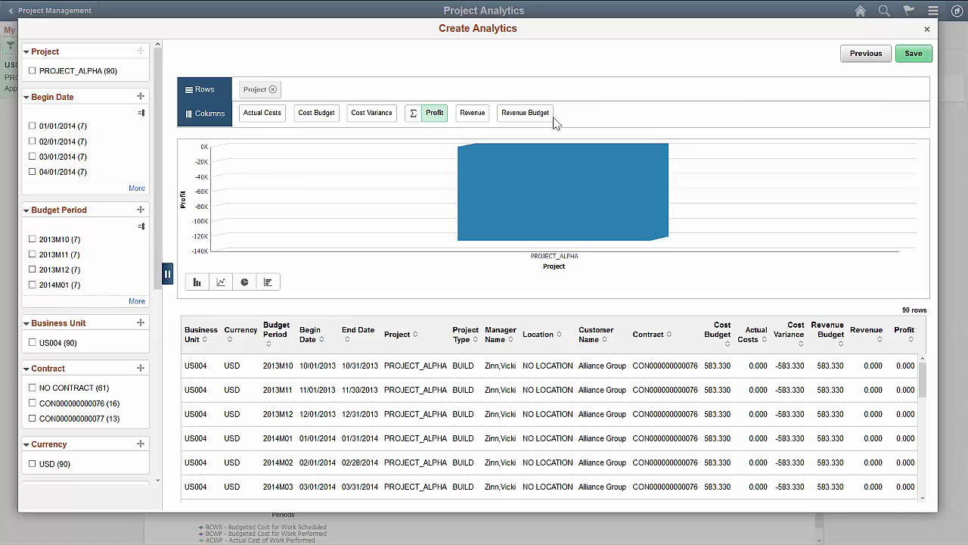
Add Actual Costs, Cost Variance and Revenue to the Profit chart and save the analytics
click(270, 115)
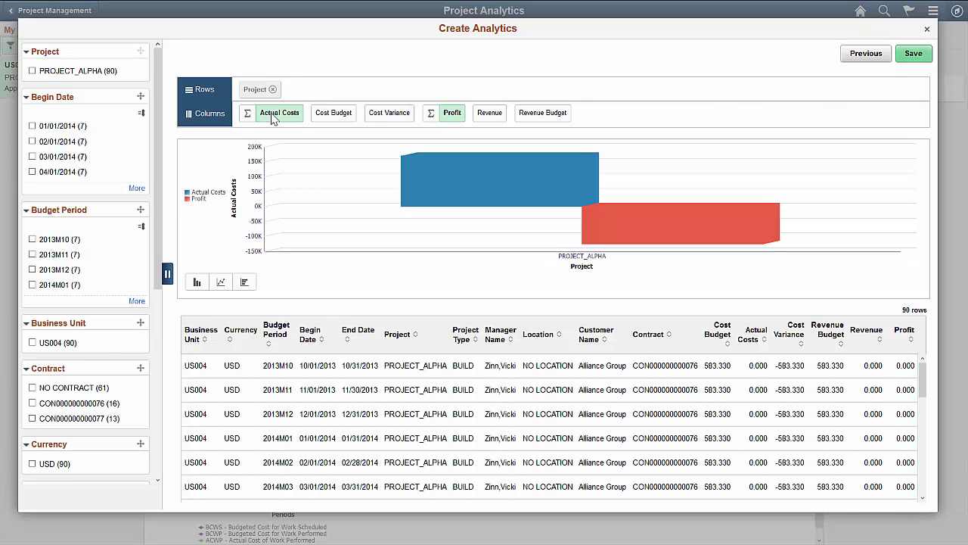
click(379, 119)
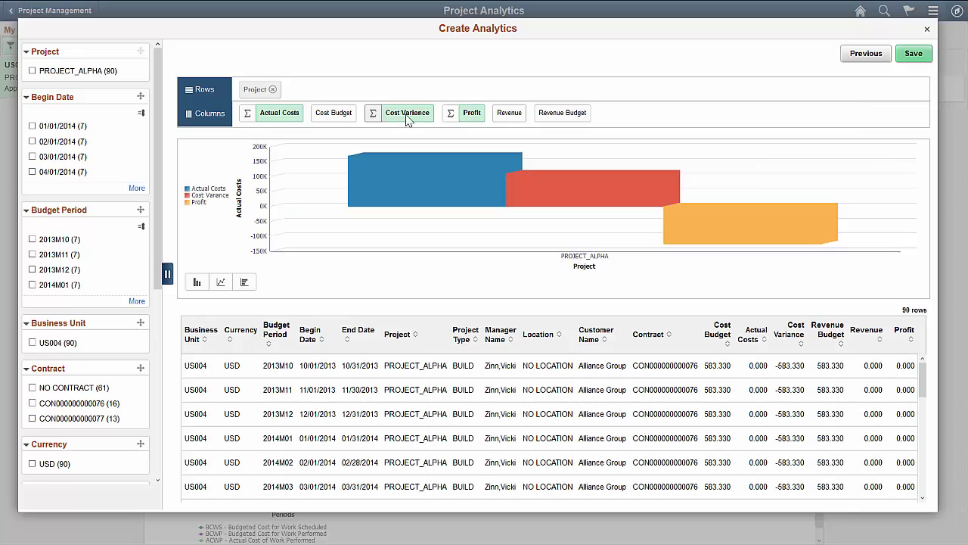
click(506, 118)
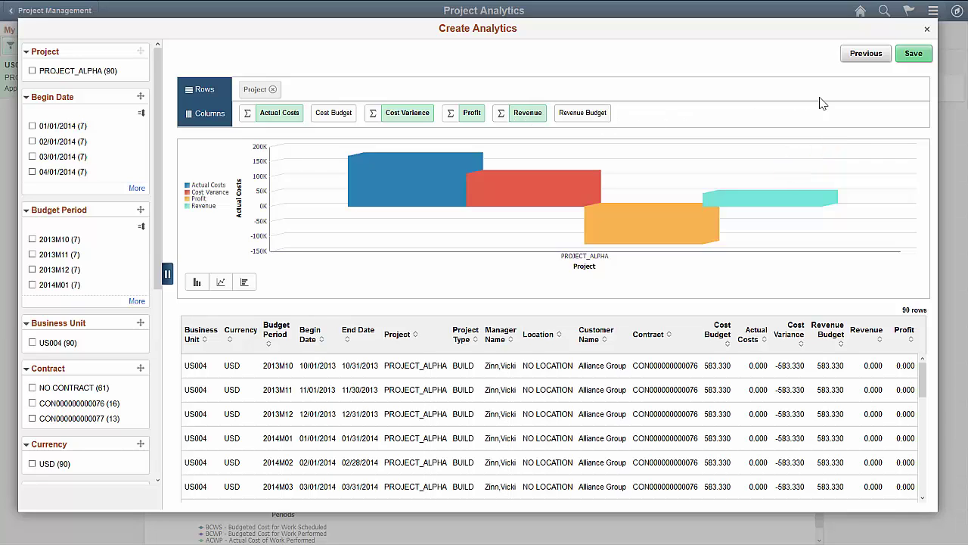
click(917, 66)
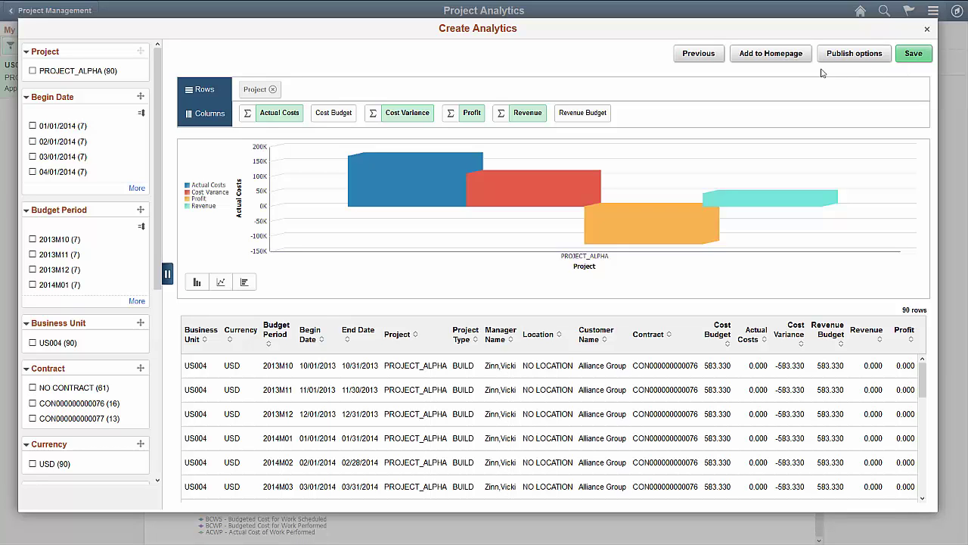
Try to add the analytics to a new homepage named "Budget Vs Actual"
click(772, 65)
click(450, 353)
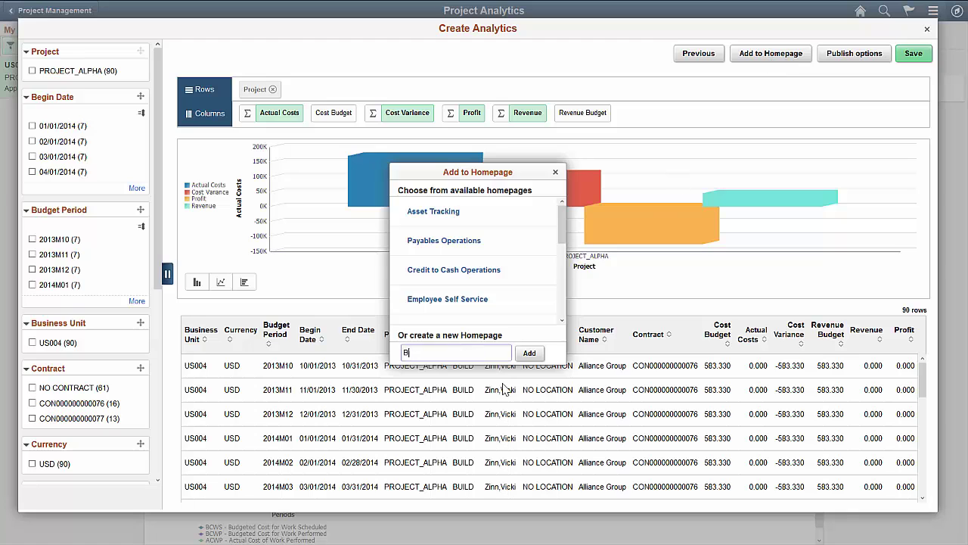
text(Budget Vs Actual)
click(529, 353)
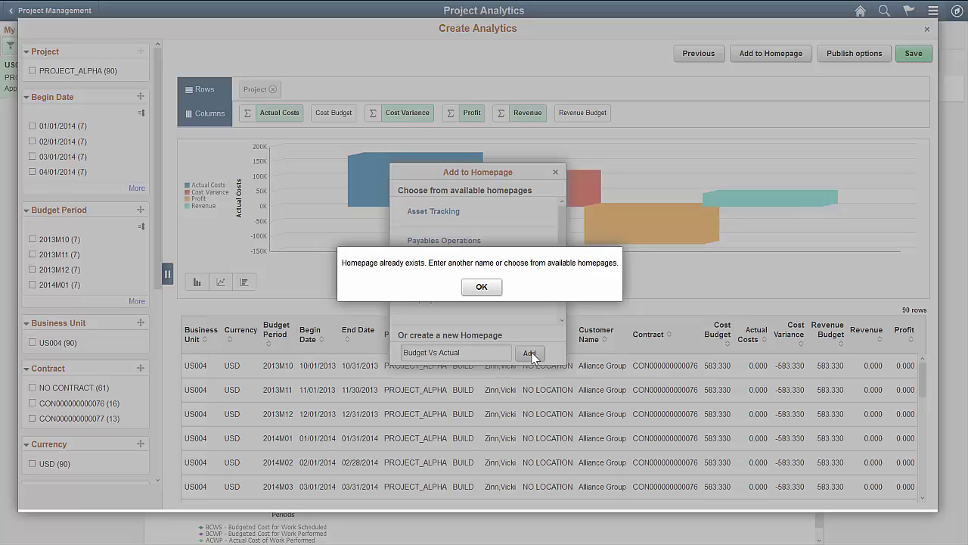
click(482, 286)
Add the Budget Vs Actual analytics to the existing Project Management homepage
scroll(563, 254, down, 1)
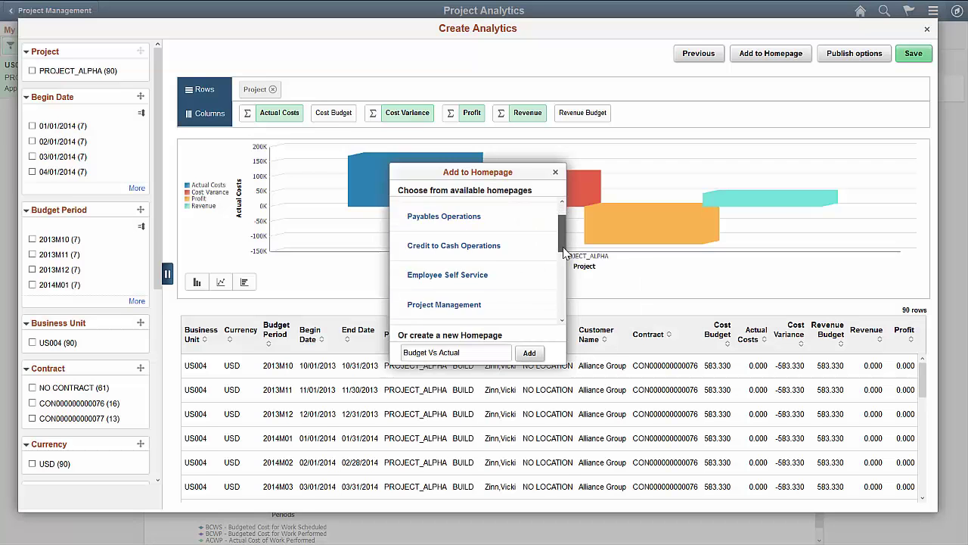
scroll(564, 253, down, 2)
click(444, 281)
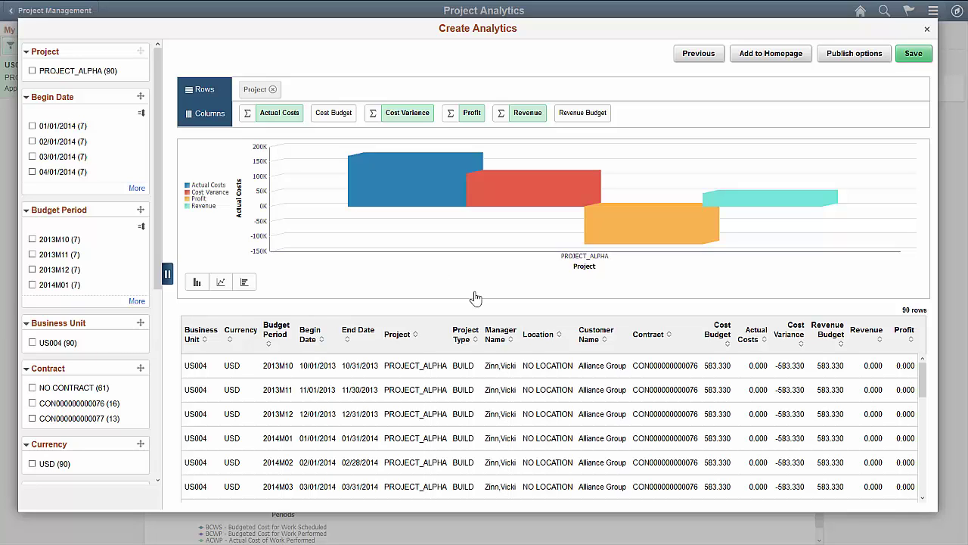
Accept the publish options without sharing the report to other users, and leave the analytics creation window
click(847, 55)
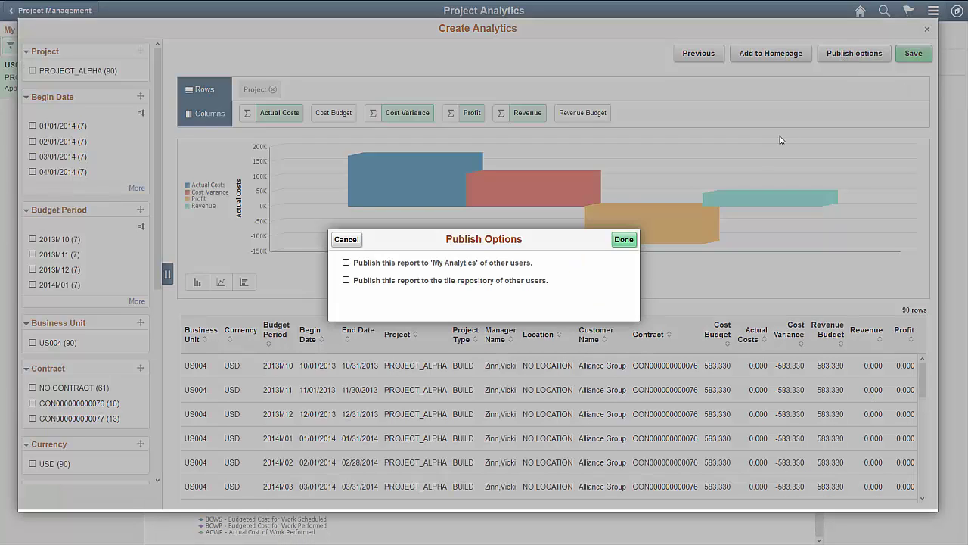
click(627, 241)
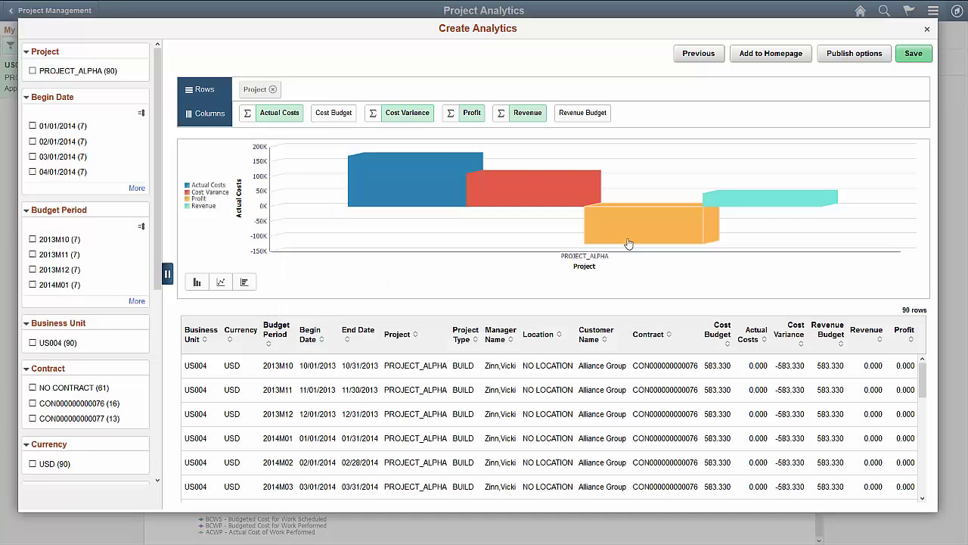
click(926, 49)
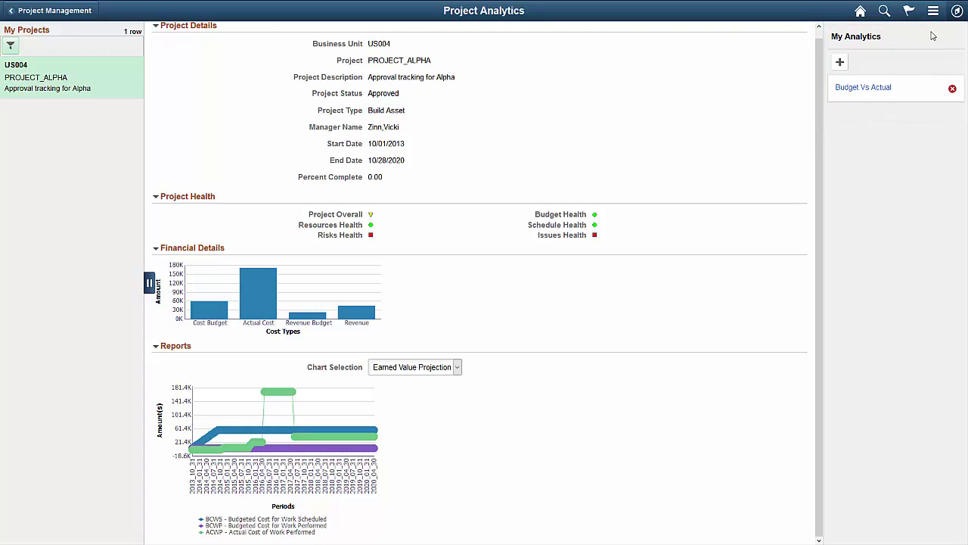
Review the Budget Vs Actual report and its available chart and data actions, and return to the Project Management homepage
click(893, 90)
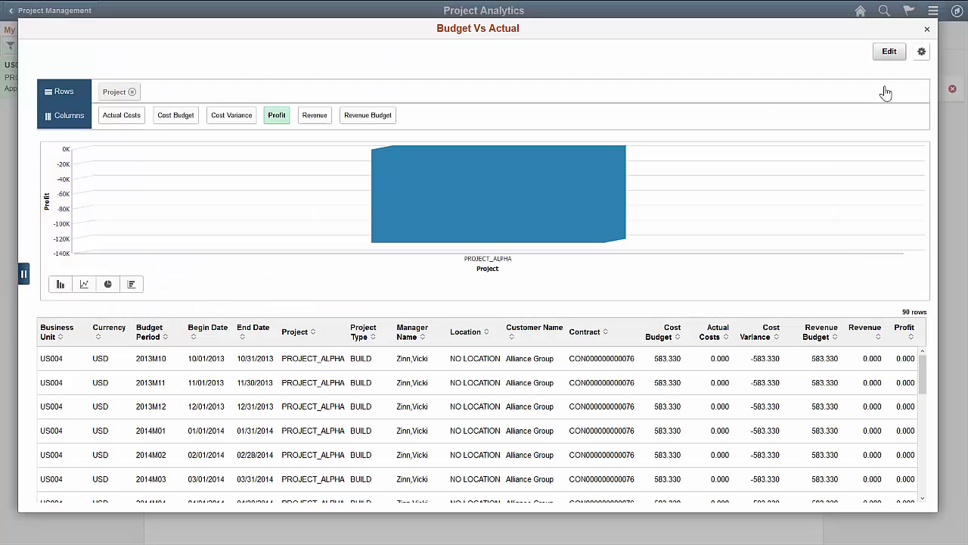
click(922, 53)
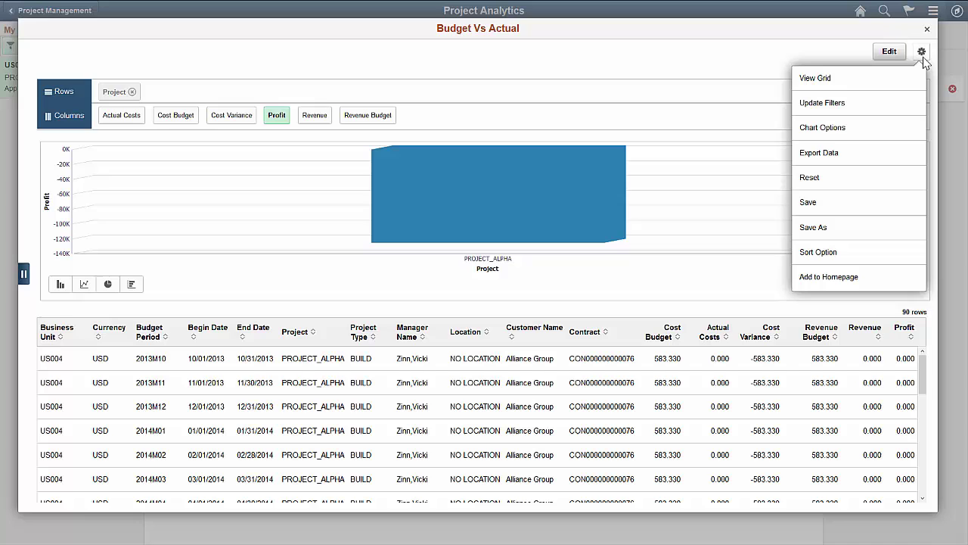
click(891, 135)
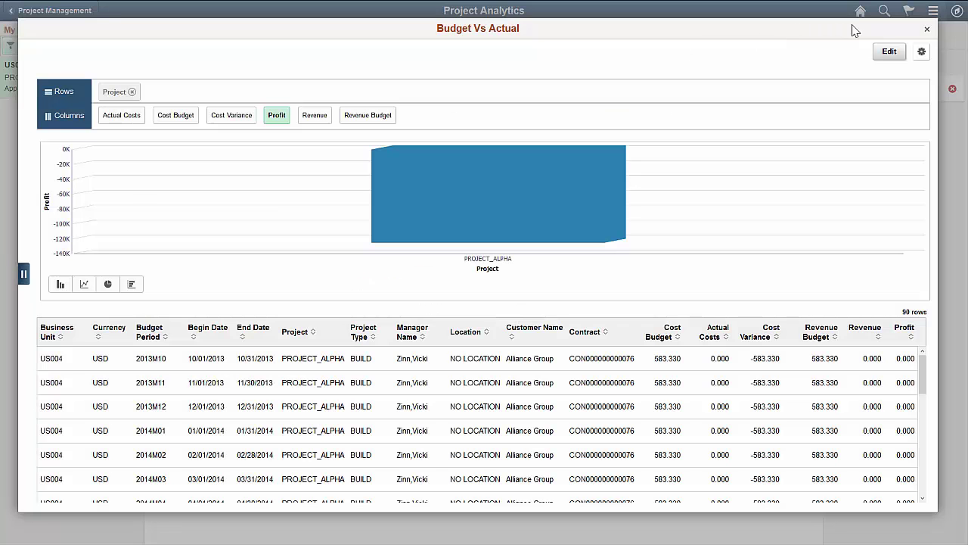
click(927, 29)
click(860, 11)
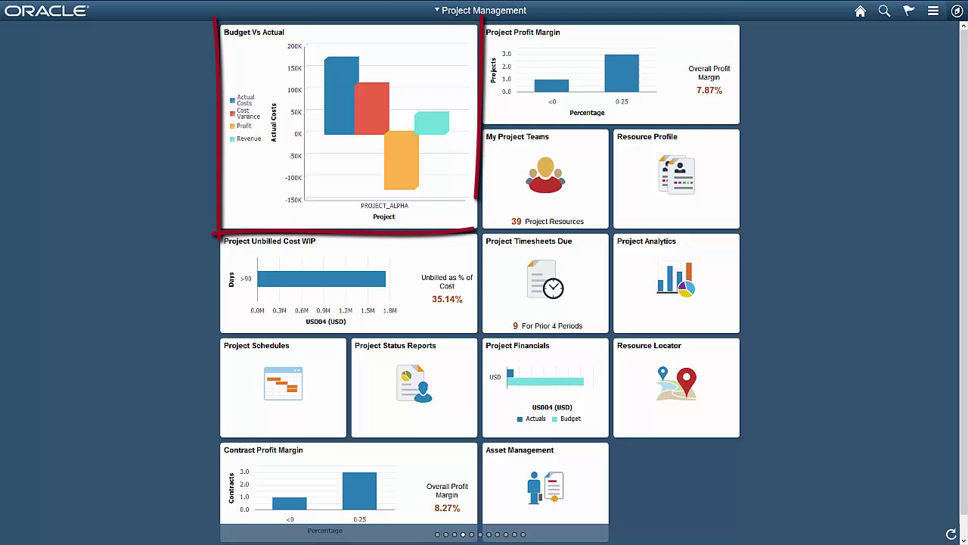